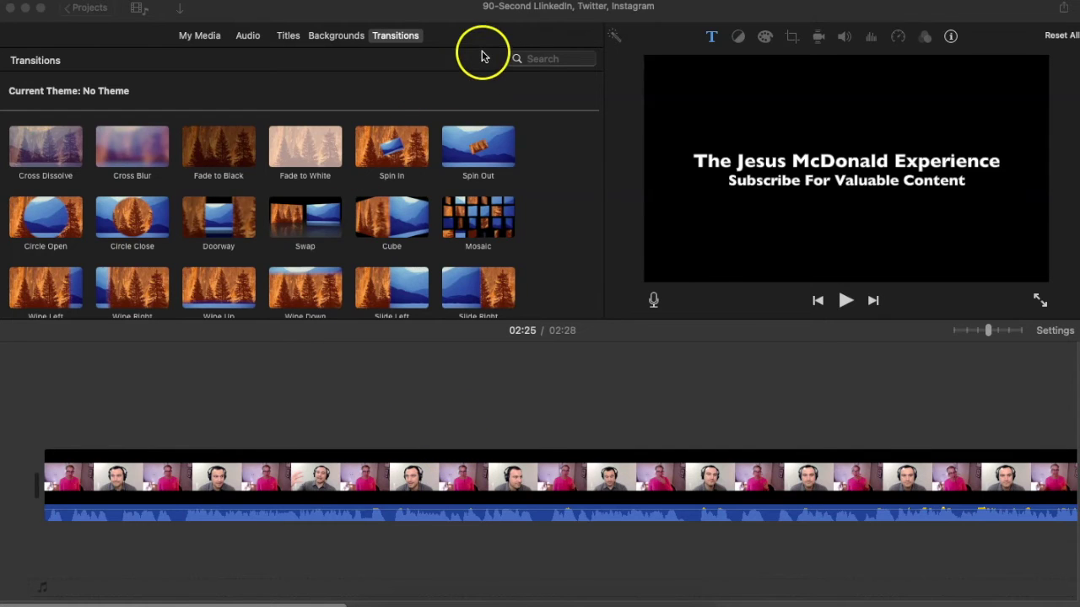
Bring iMovie forward and select the interview clip in the timeline
{"action": "left_click", "coordinate": [550, 14]}
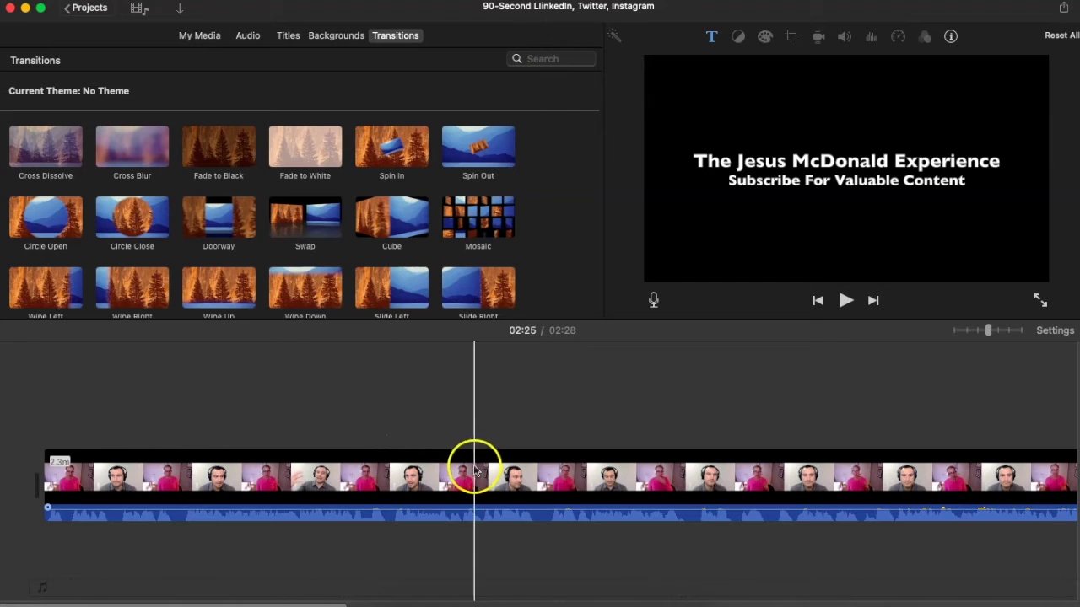
{"action": "left_click", "coordinate": [392, 478]}
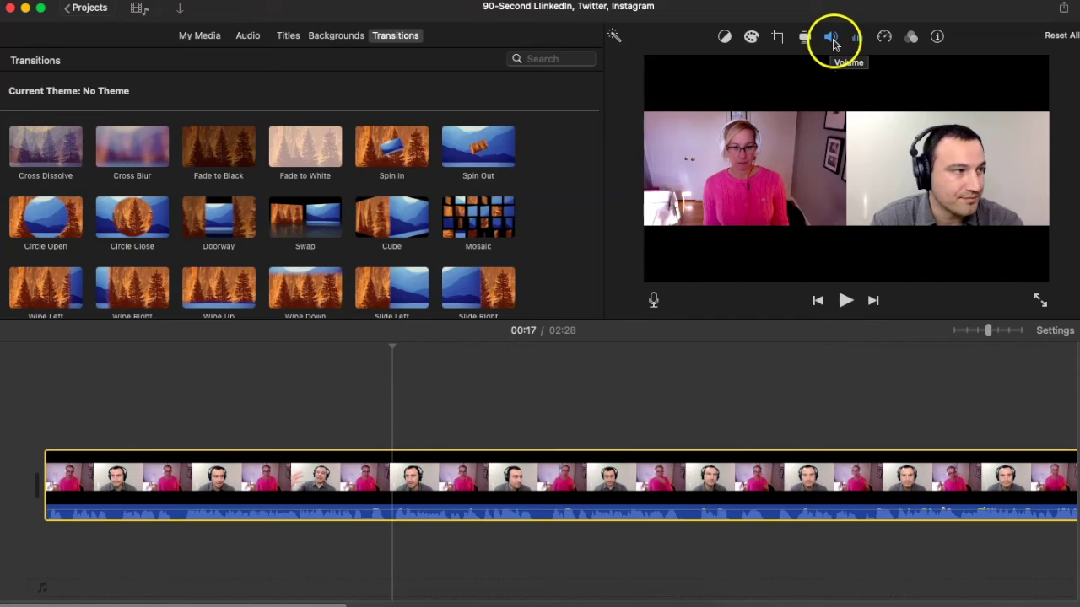
Leave Auto volume enhancement on for the interview clip and show its noise reduction and equalizer controls
{"action": "left_click", "coordinate": [832, 38]}
{"action": "left_click", "coordinate": [671, 64]}
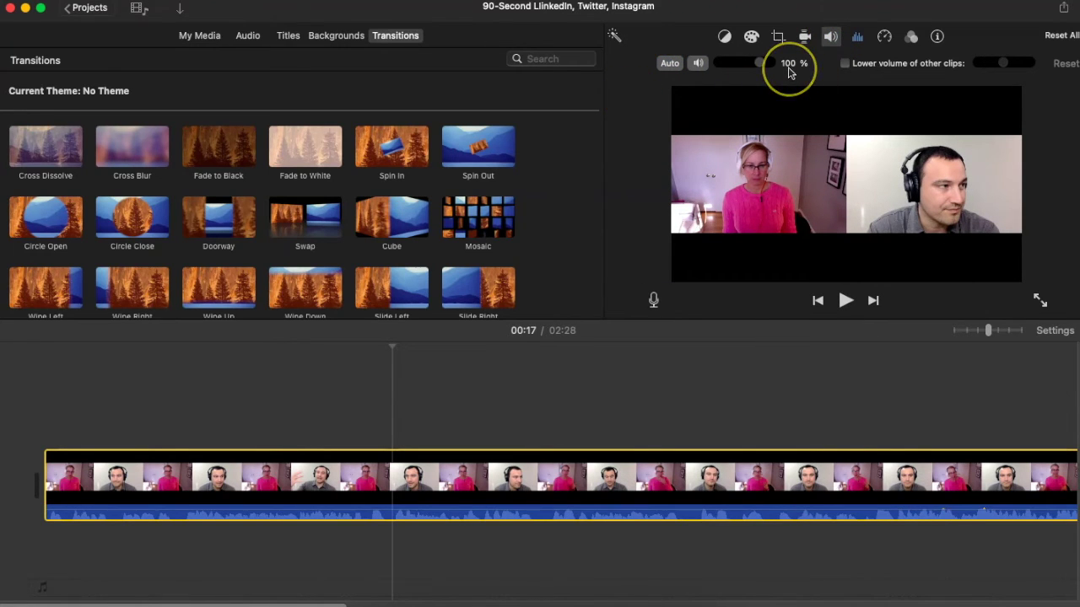
{"action": "left_click", "coordinate": [669, 64]}
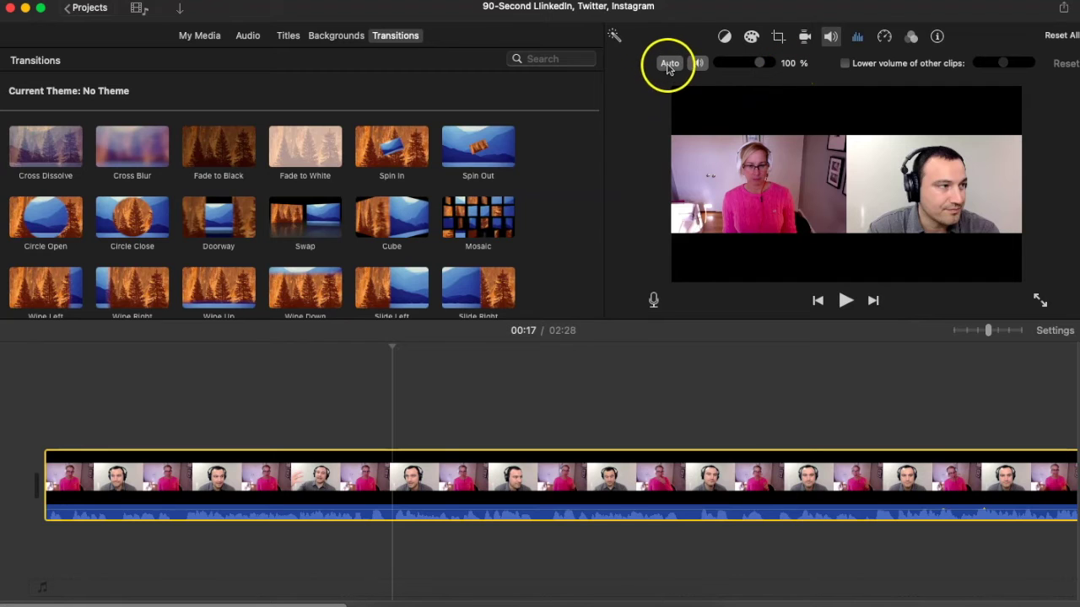
{"action": "left_click", "coordinate": [654, 95]}
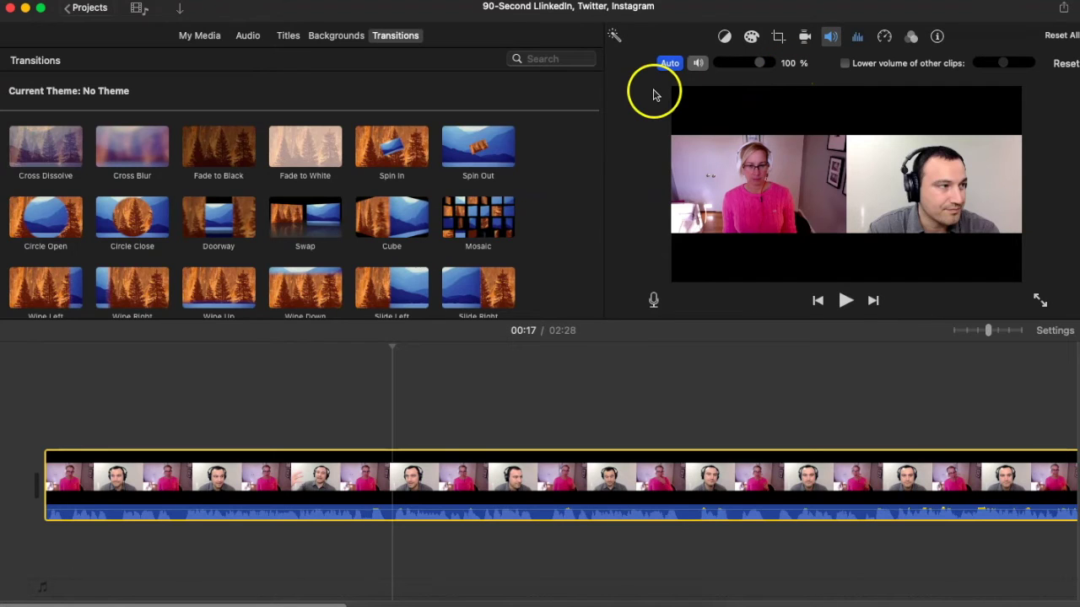
{"action": "left_click", "coordinate": [670, 63]}
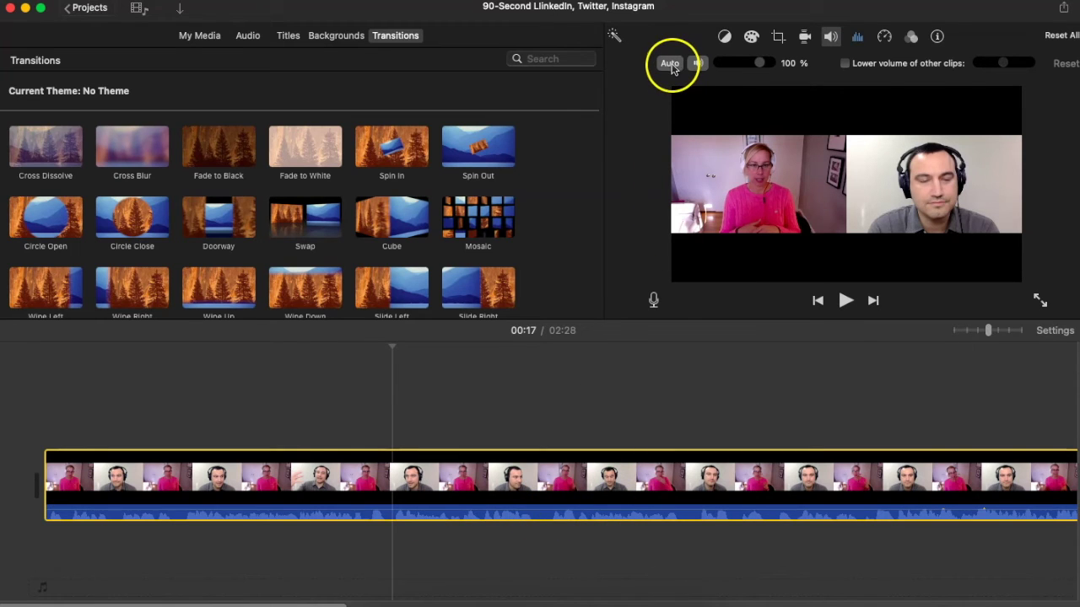
{"action": "left_click", "coordinate": [670, 63]}
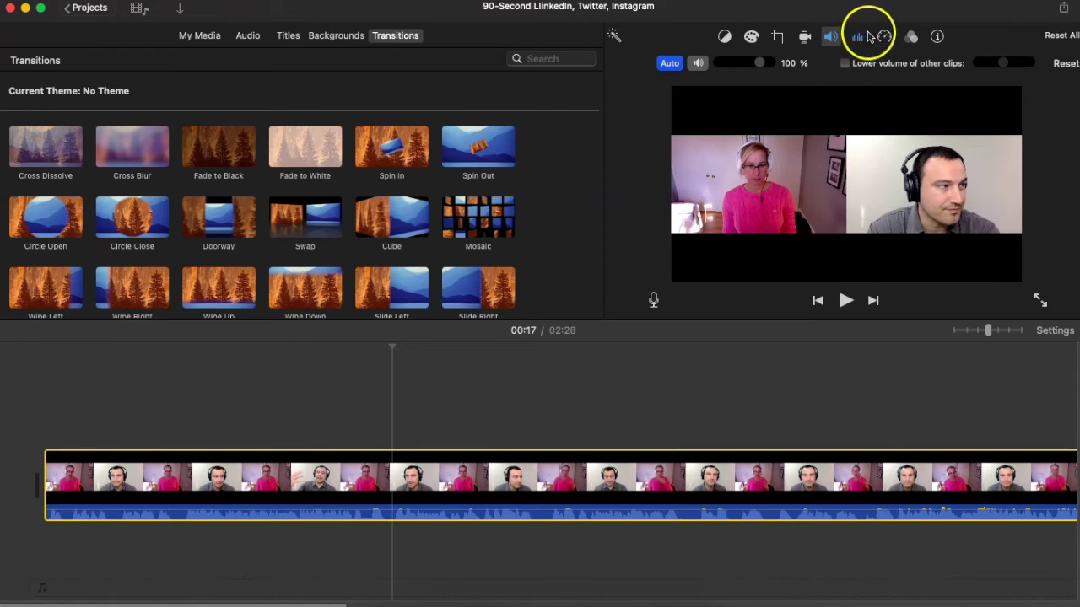
{"action": "left_click", "coordinate": [859, 38]}
{"action": "left_click", "coordinate": [661, 63]}
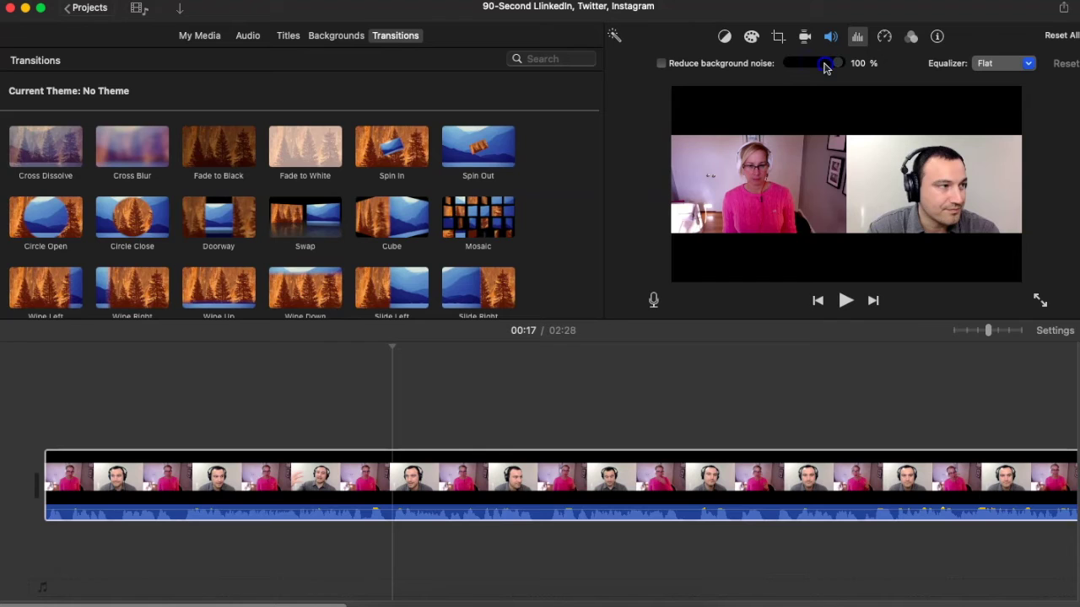
Re-enable Reduce background noise, try about 62%, then set it back to 100%
{"action": "left_click", "coordinate": [663, 64]}
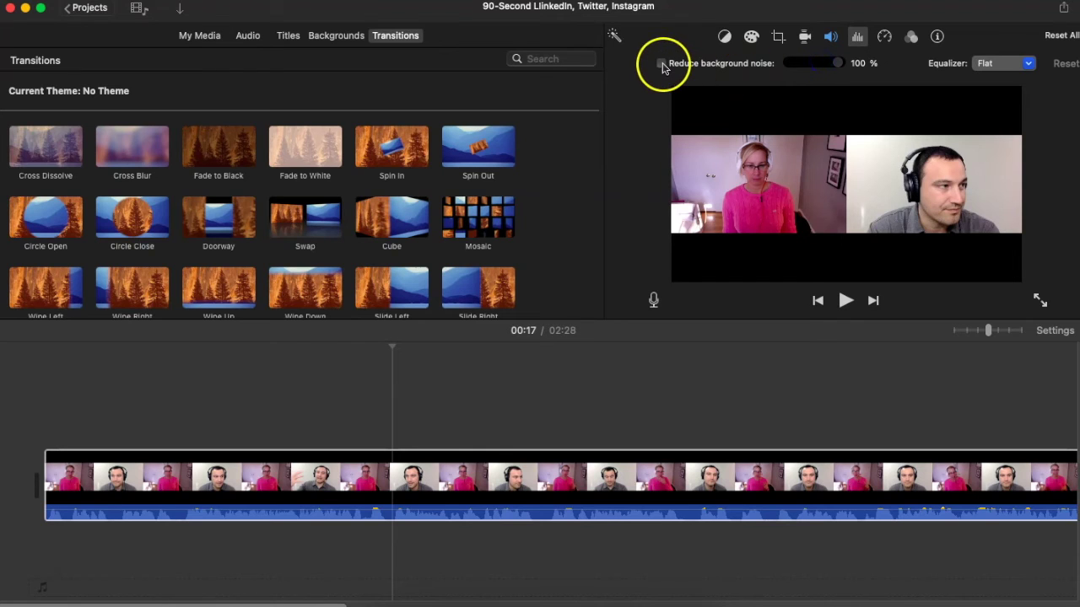
{"action": "left_click_drag", "start_coordinate": [836, 64], "coordinate": [817, 68]}
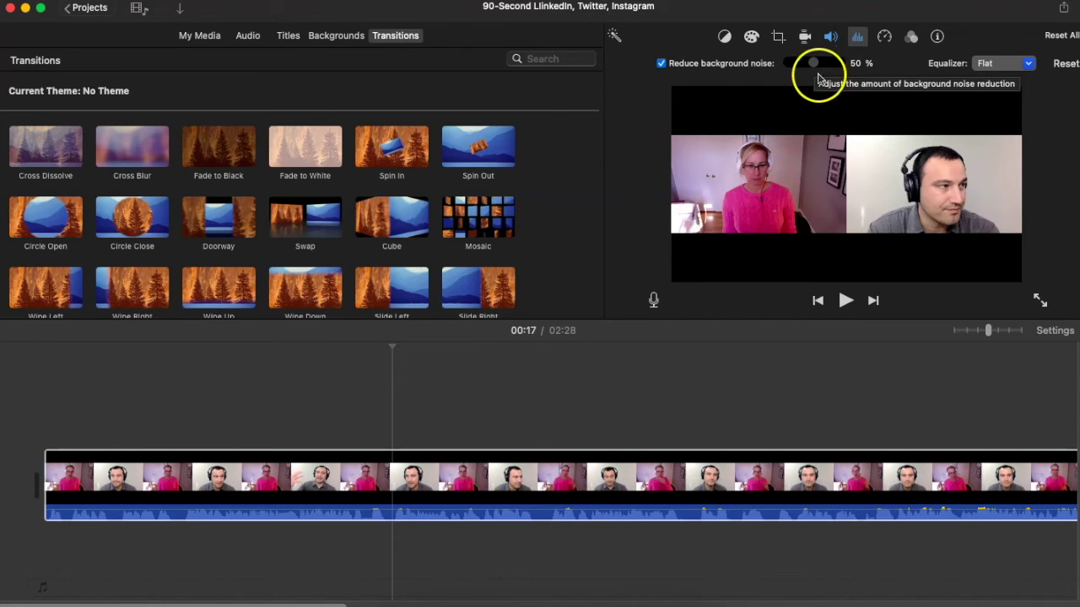
{"action": "left_click_drag", "start_coordinate": [813, 64], "coordinate": [901, 70]}
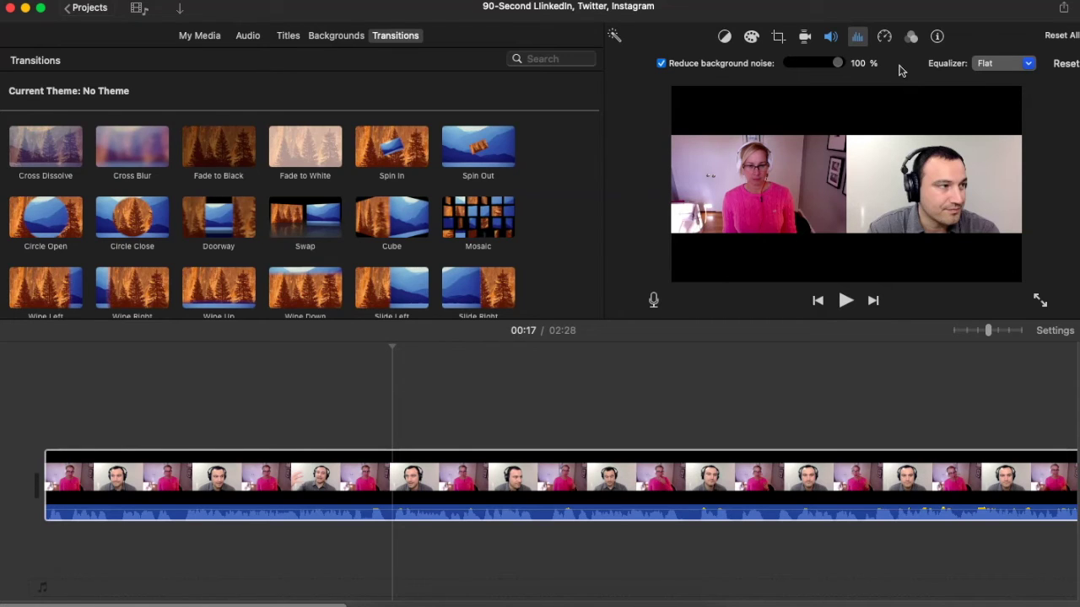
{"action": "left_click", "coordinate": [899, 74]}
{"action": "left_click", "coordinate": [922, 73]}
{"action": "left_click", "coordinate": [910, 69]}
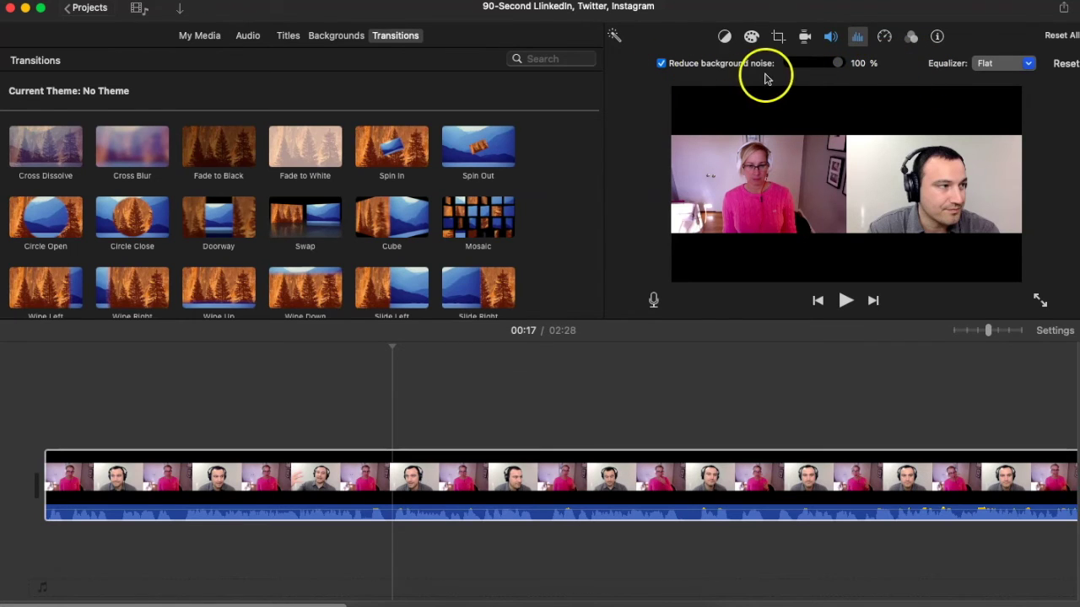
{"action": "left_click", "coordinate": [1029, 65]}
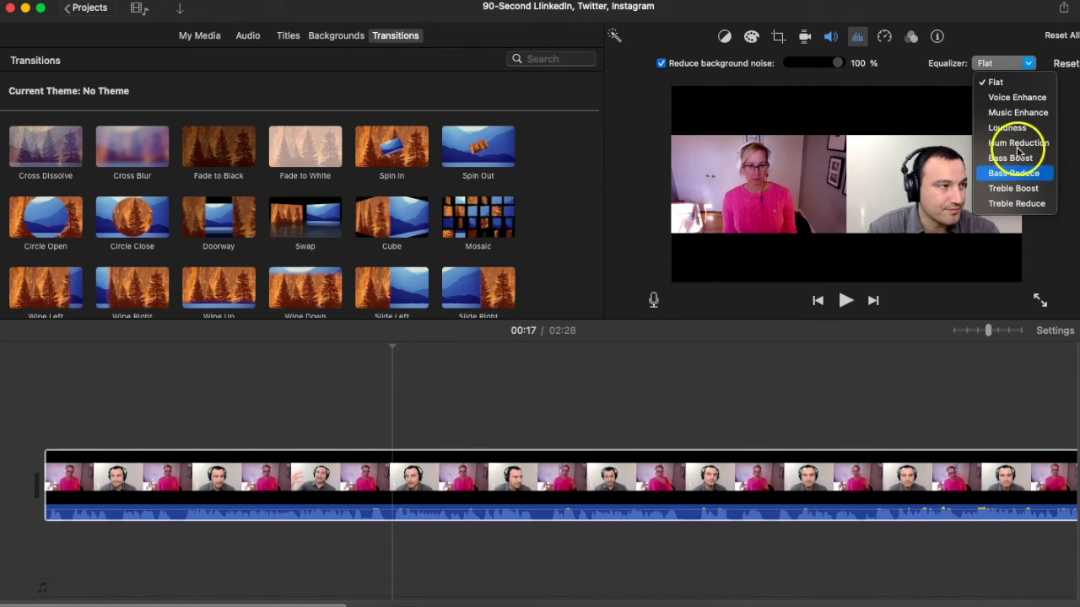
{"action": "left_click", "coordinate": [994, 82]}
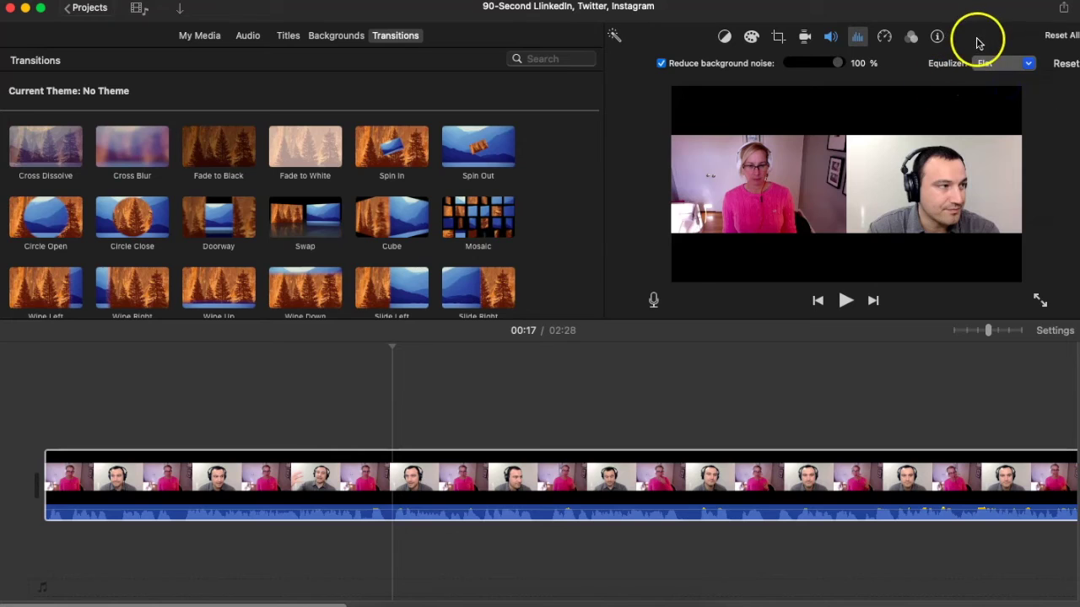
{"action": "left_click", "coordinate": [1030, 64]}
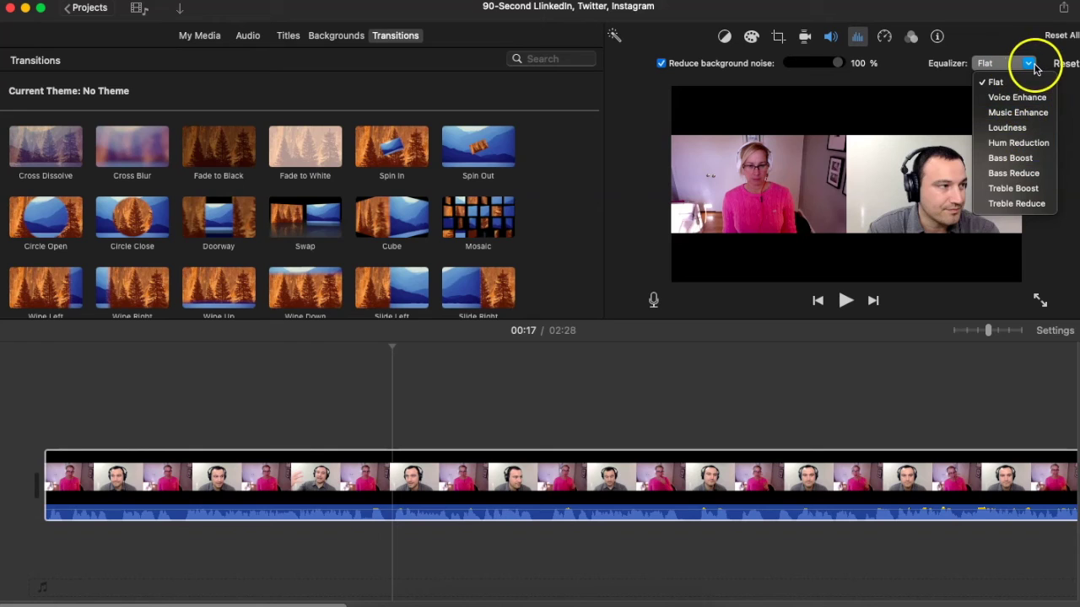
{"action": "left_click", "coordinate": [1031, 65]}
{"action": "left_click", "coordinate": [1017, 38]}
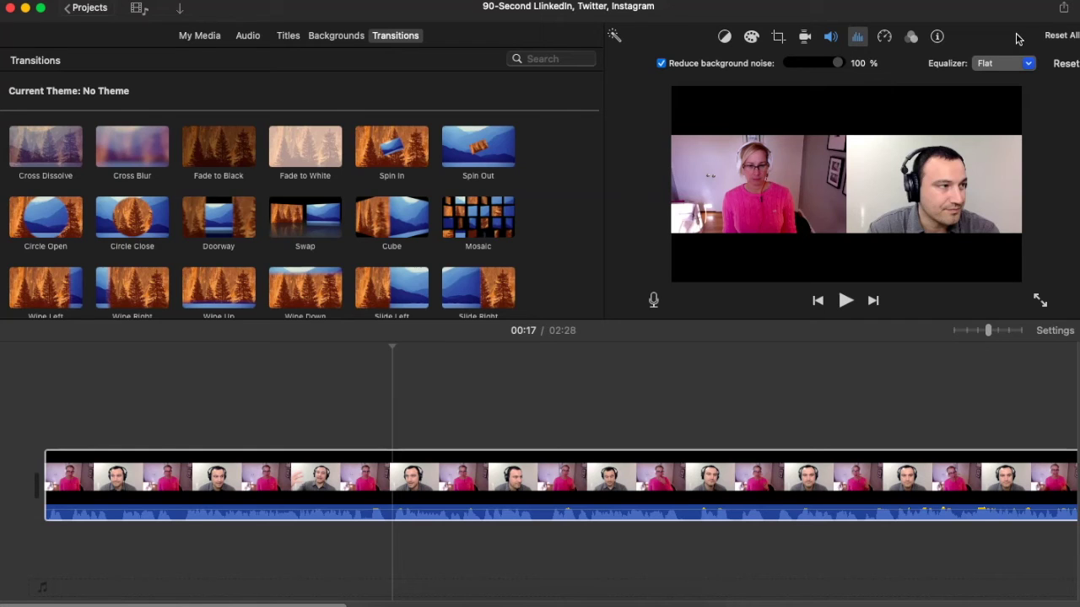
{"action": "left_click", "coordinate": [960, 23]}
{"action": "left_click", "coordinate": [1010, 29]}
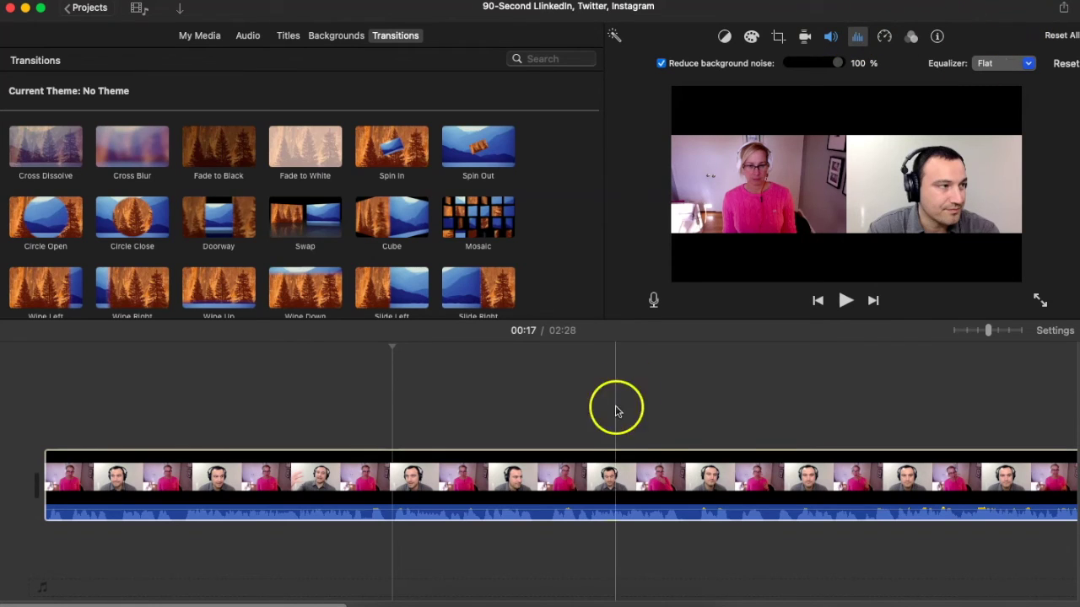
Deselect the interview clip to close its audio adjustments and move the playhead to 00:02
{"action": "left_click", "coordinate": [615, 476]}
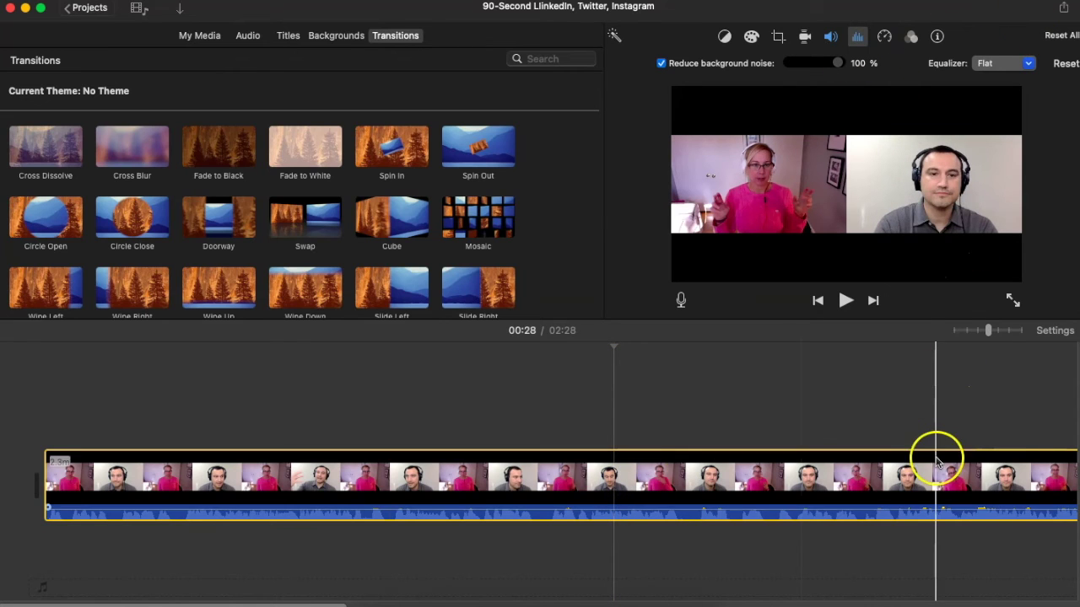
{"action": "left_click", "coordinate": [919, 406]}
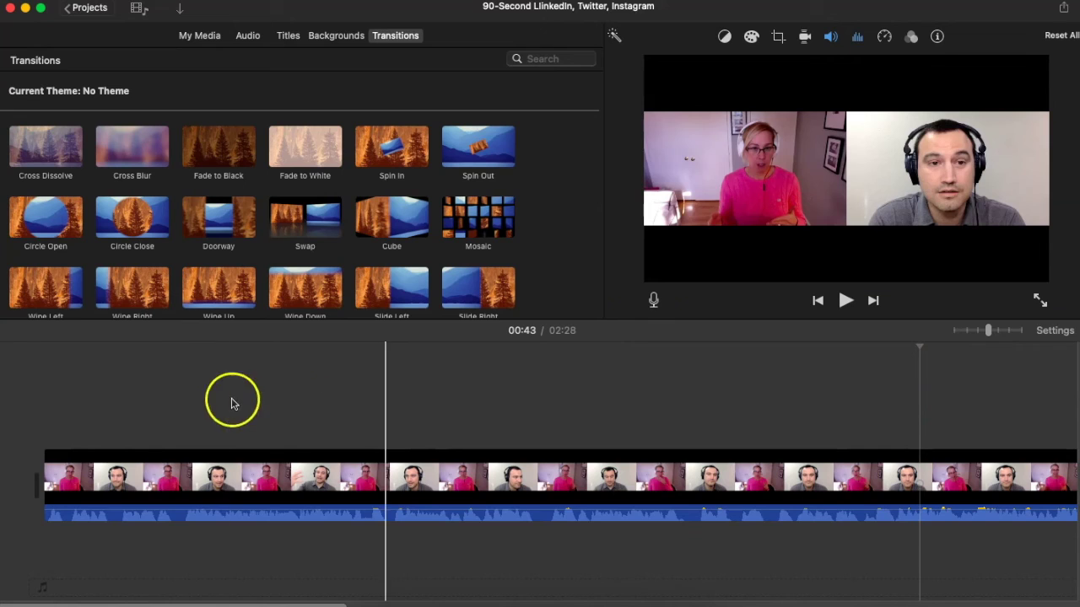
{"action": "left_click", "coordinate": [89, 401]}
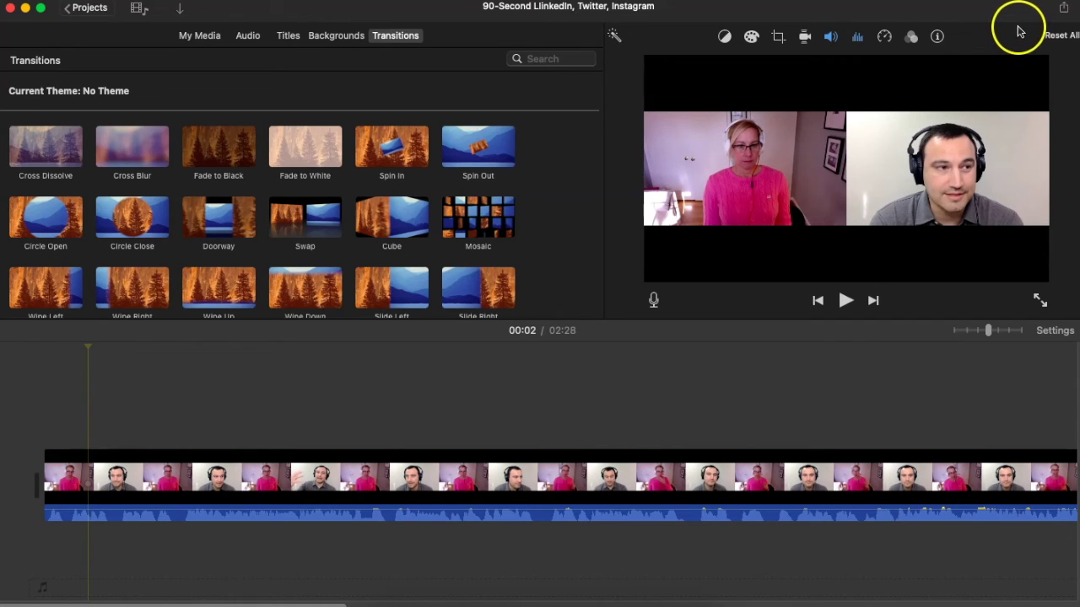
Choose Share > Export File to bring up the File export settings
{"action": "left_click", "coordinate": [1065, 10]}
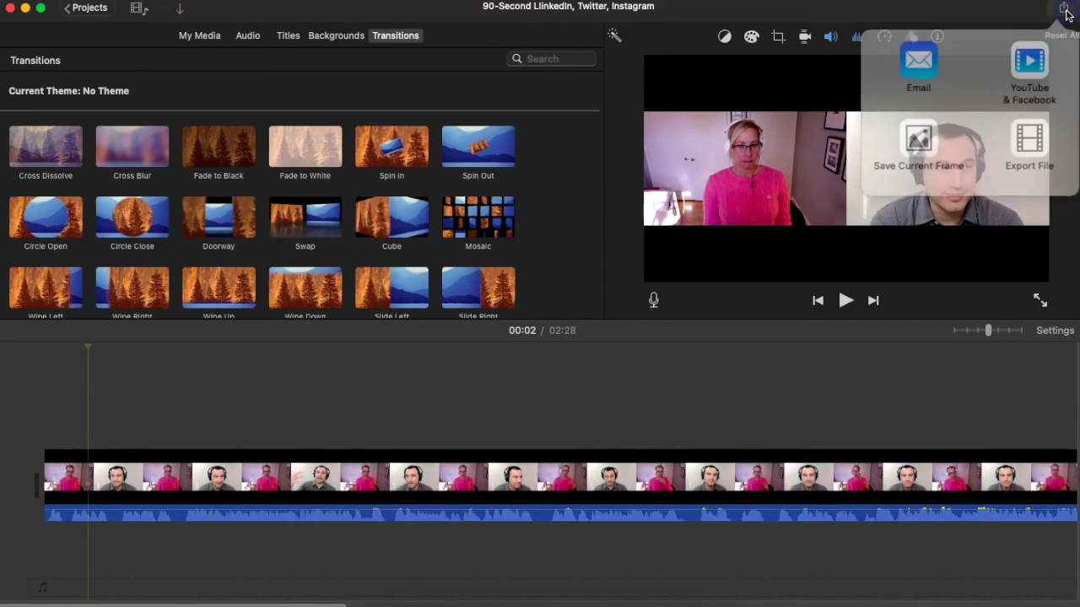
{"action": "left_click", "coordinate": [1034, 128]}
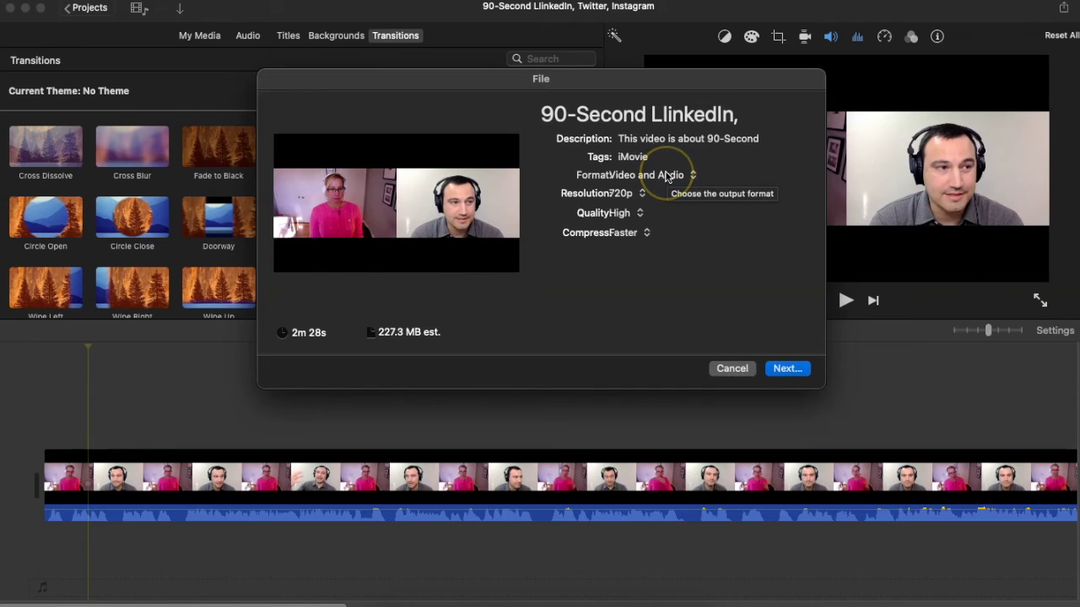
Set the export format to Audio Only (MP3) and retitle it 'podcast-interview-with-' plus the guest's name
{"action": "left_click", "coordinate": [694, 177]}
{"action": "left_click", "coordinate": [685, 196]}
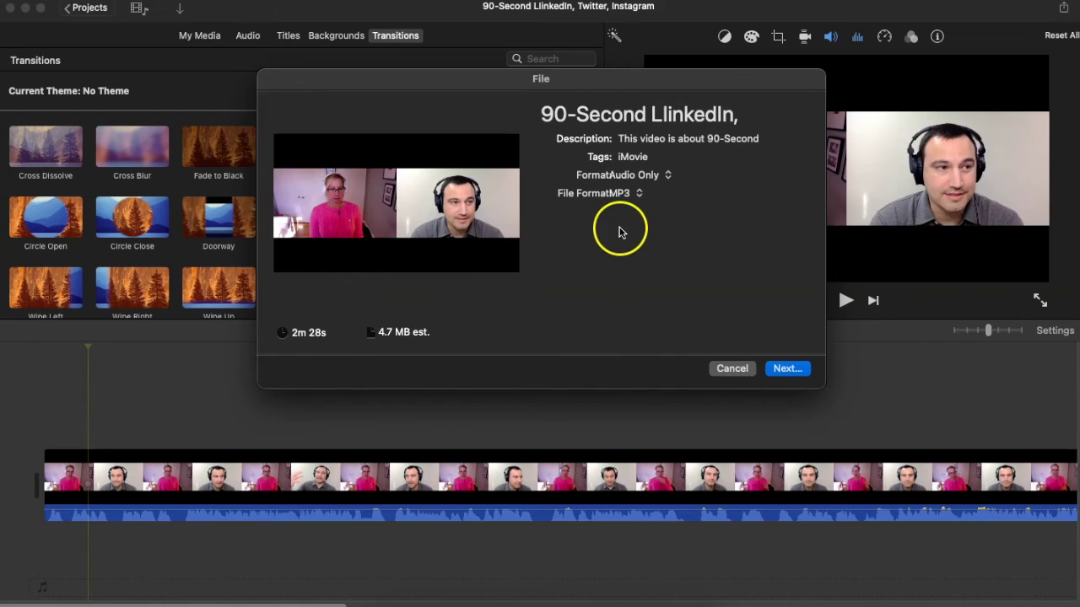
{"action": "left_click_drag", "start_coordinate": [754, 113], "coordinate": [533, 112]}
{"action": "type", "text": "pod Twitter, Instagram"}
{"action": "key", "text": "shift+super+Right"}
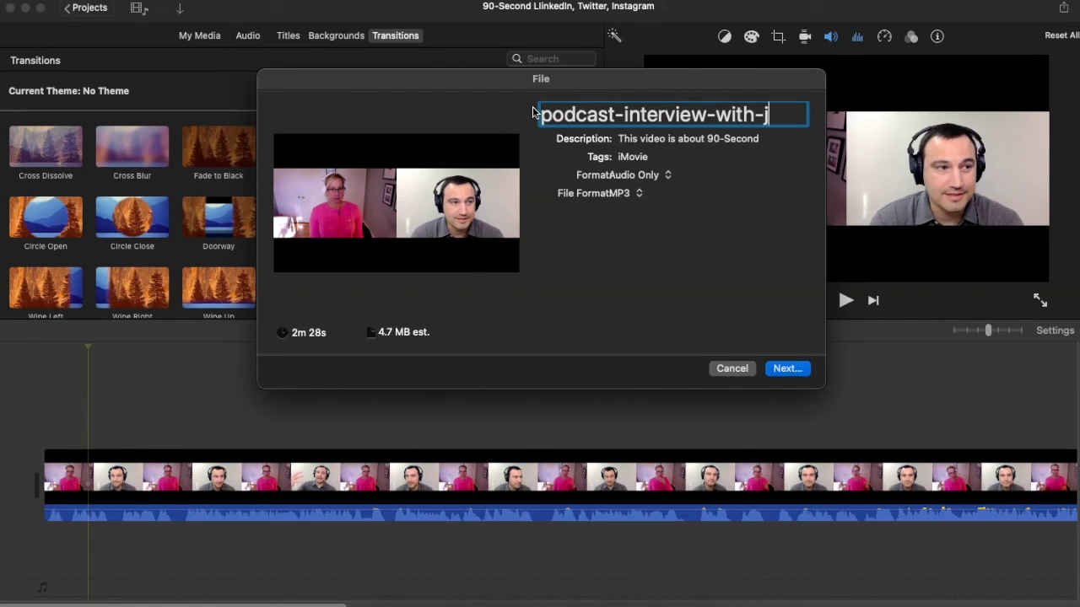
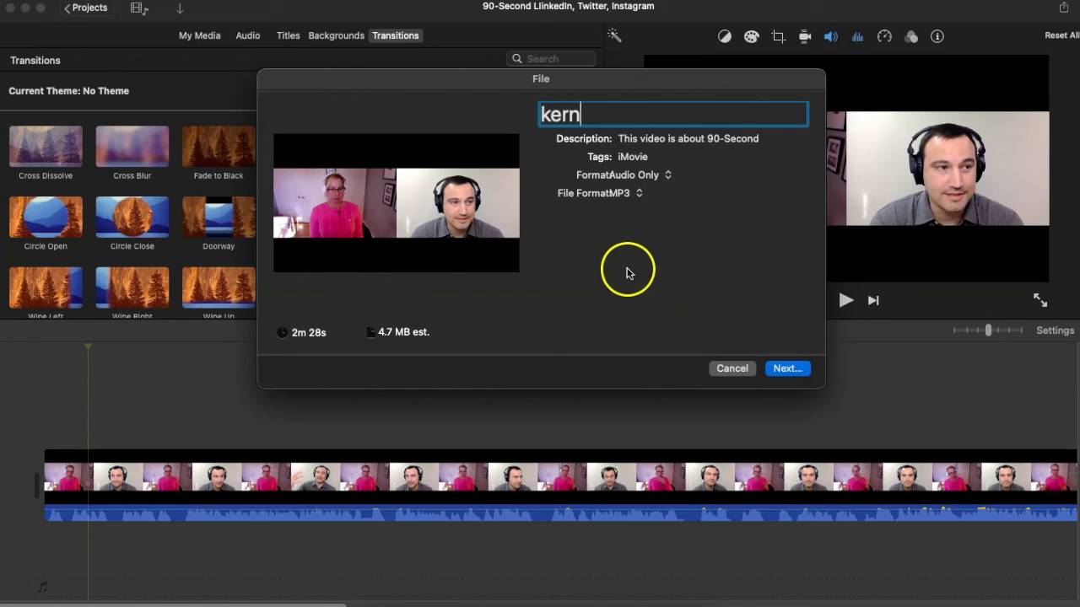
Switch the export to Video and Audio, 720p, High quality, with Better Quality compression
{"action": "left_click", "coordinate": [662, 176]}
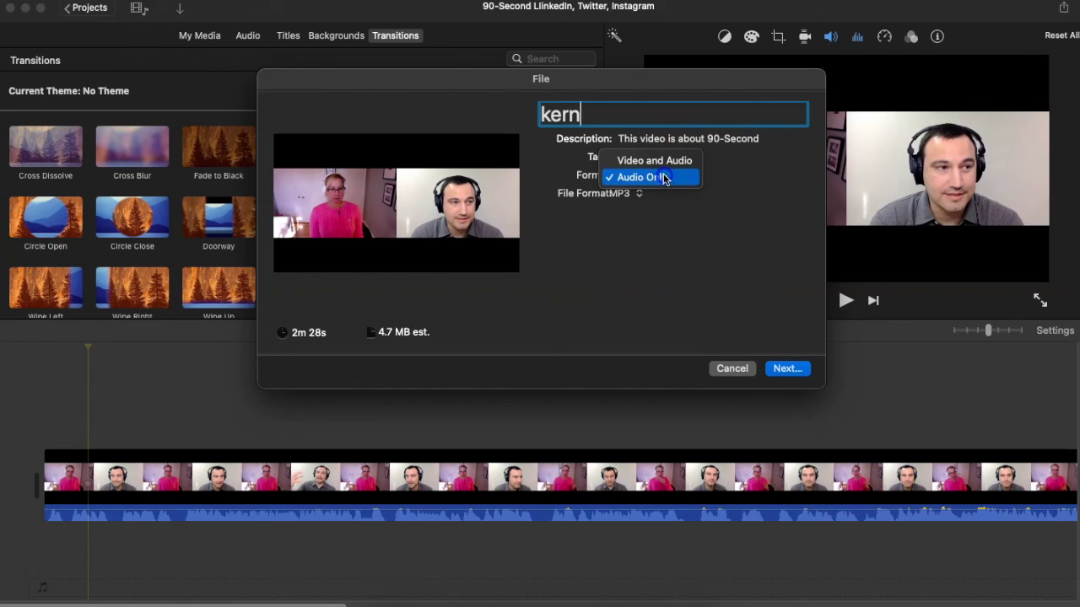
{"action": "left_click", "coordinate": [666, 162]}
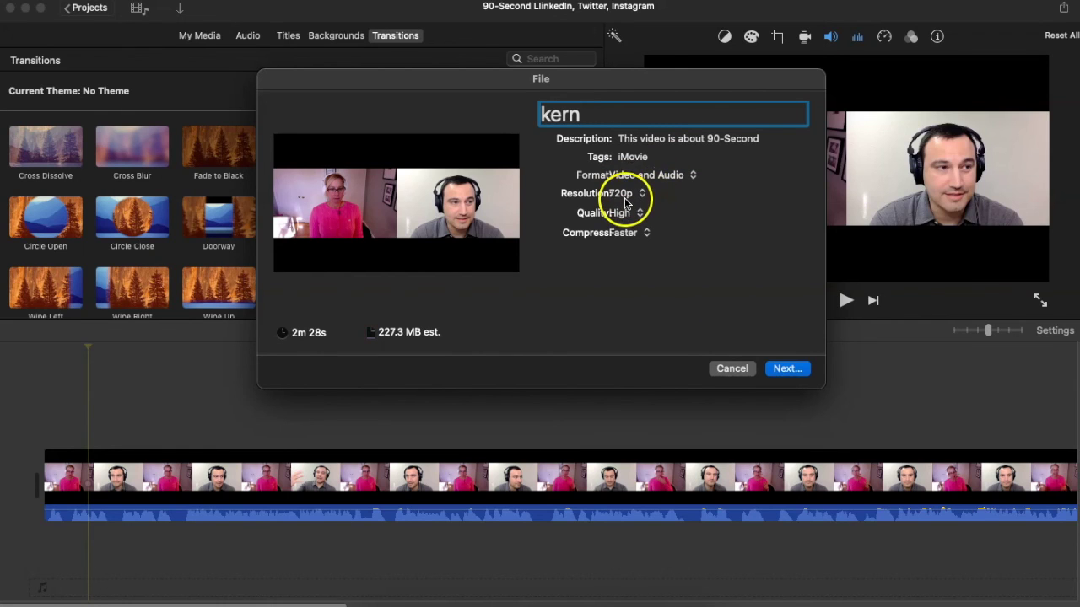
{"action": "left_click", "coordinate": [635, 198]}
{"action": "left_click", "coordinate": [655, 198]}
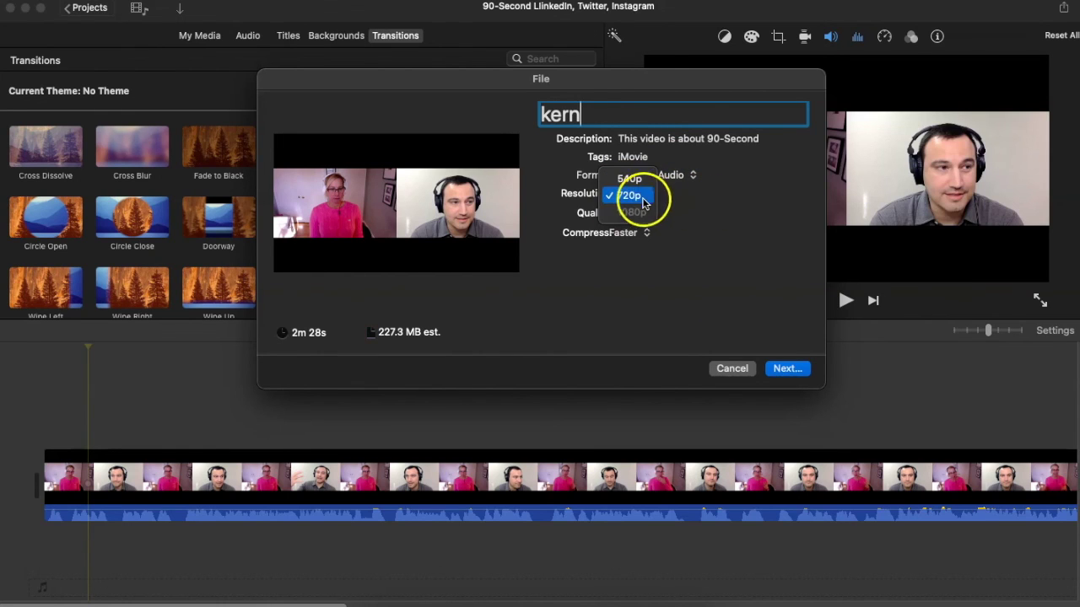
{"action": "left_click", "coordinate": [641, 213]}
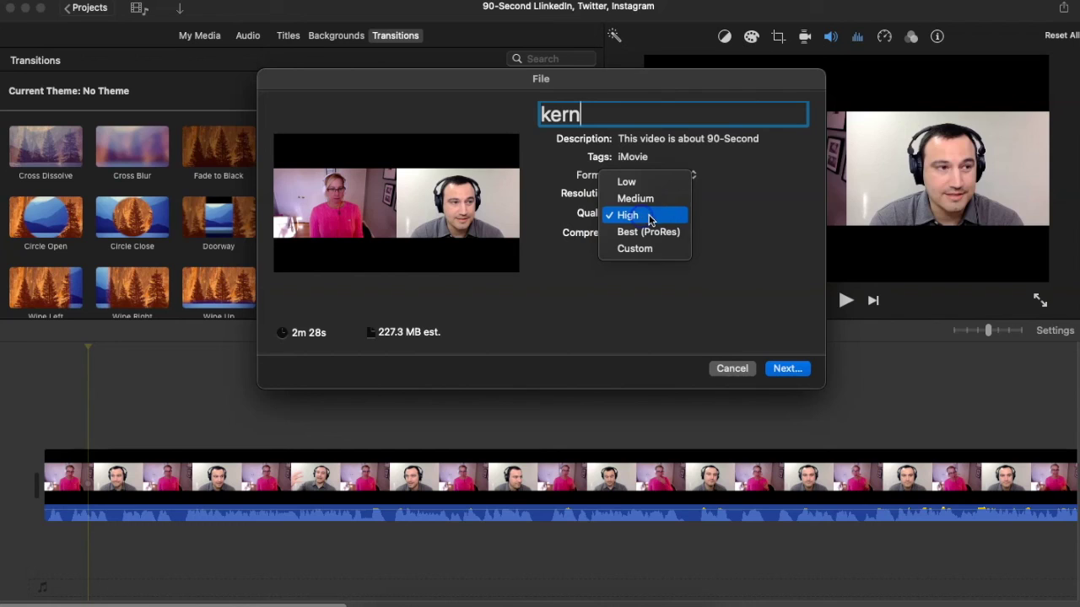
{"action": "left_click", "coordinate": [650, 217]}
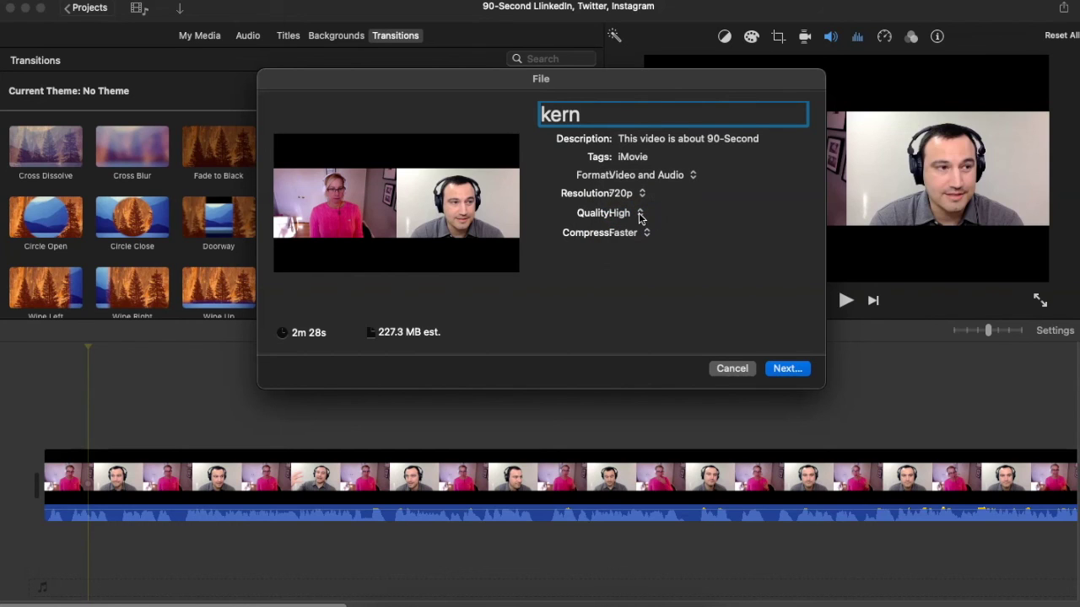
{"action": "left_click", "coordinate": [649, 236]}
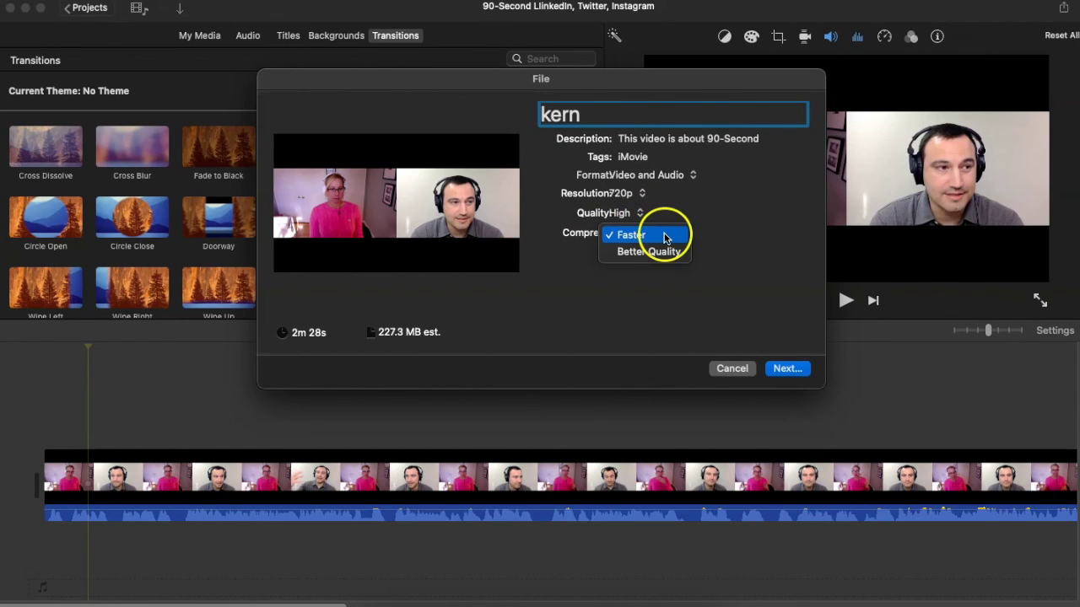
{"action": "left_click", "coordinate": [658, 252]}
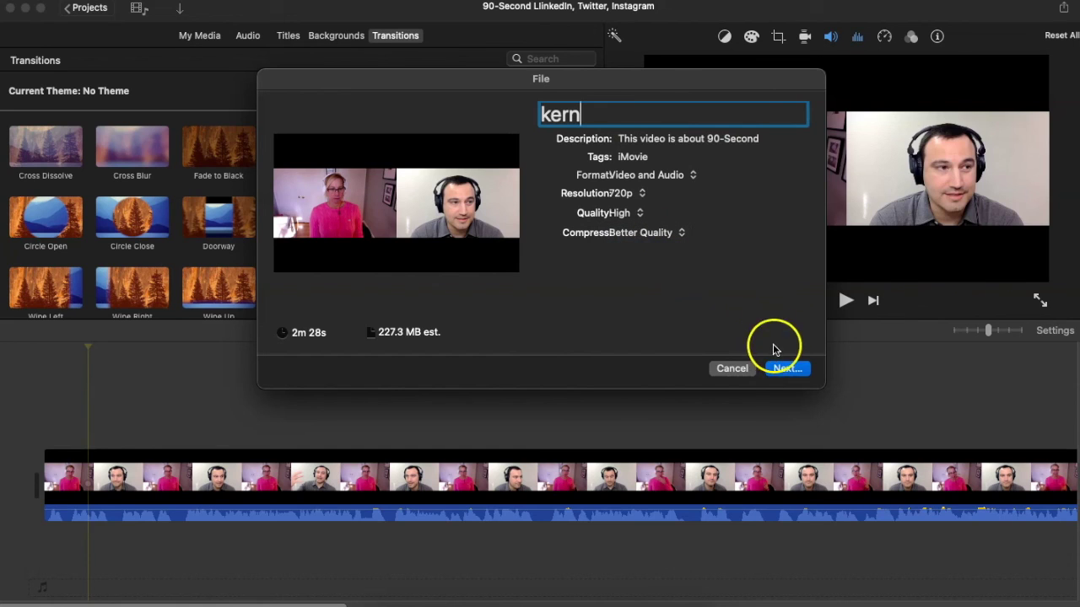